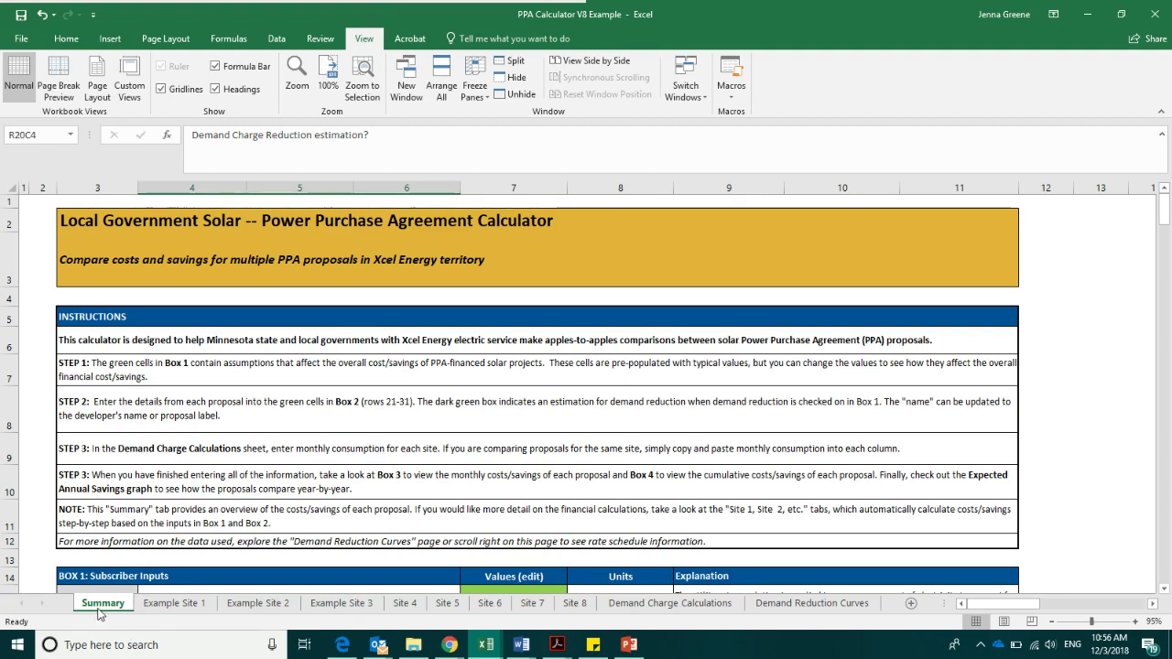
Review the Summary sheet's instructions and the Box 1 assumptions from utility rate escalation through Solar Rewards Credit
{"action": "left_click", "coordinate": [338, 315]}
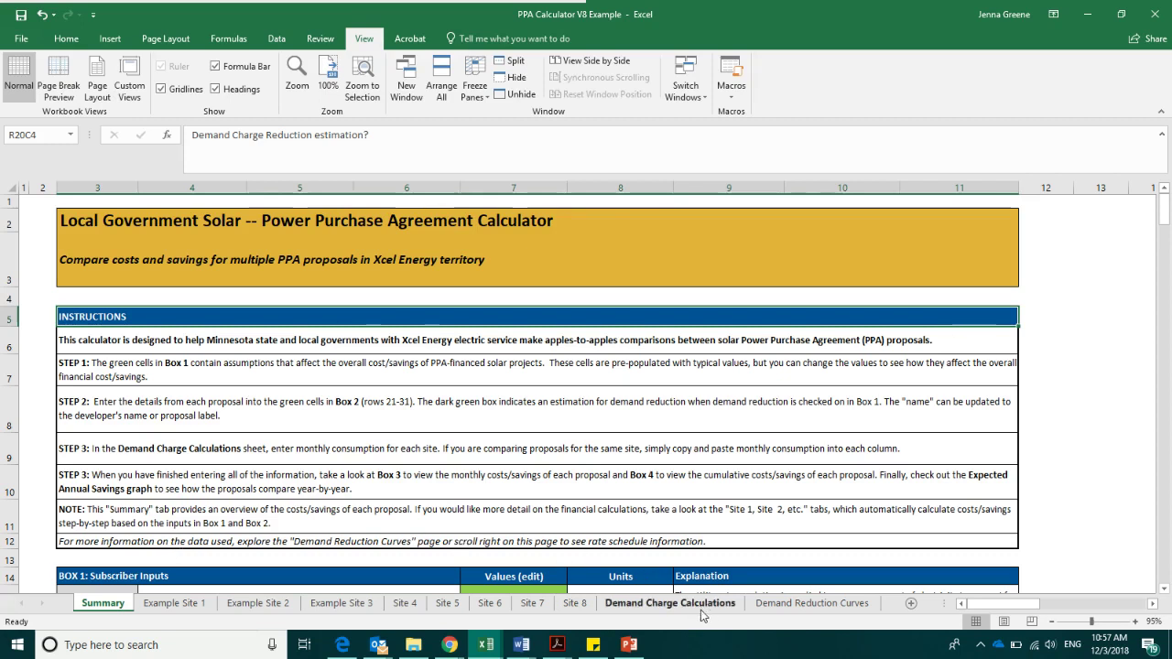
{"action": "scroll", "coordinate": [370, 516], "scroll_direction": "down", "scroll_amount": 2}
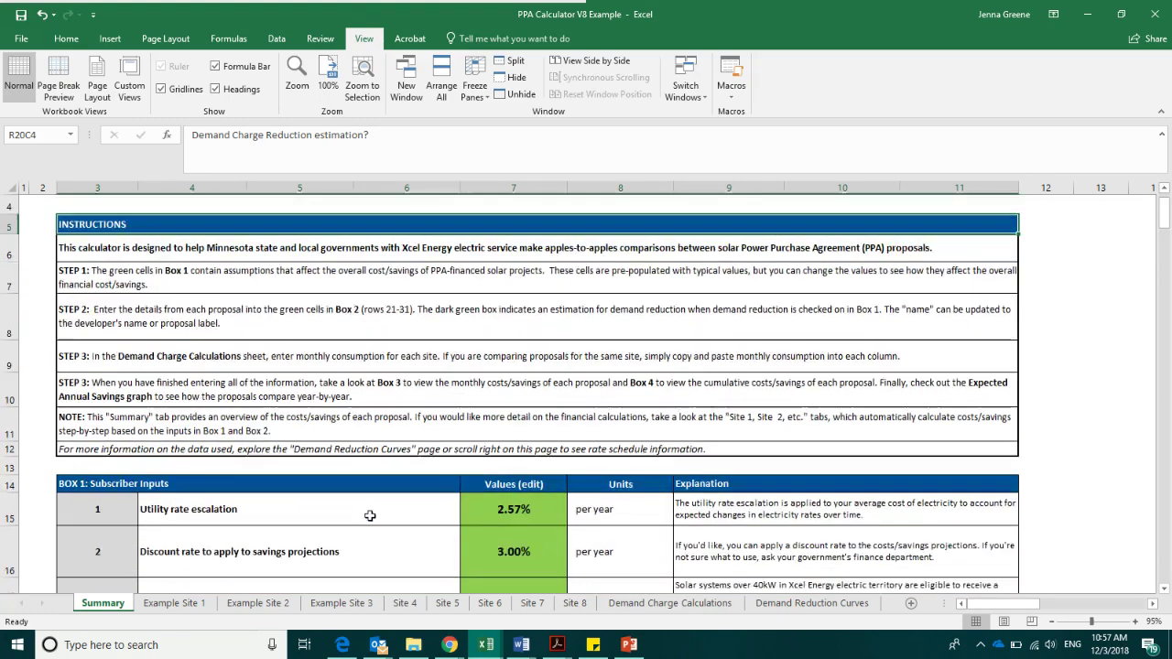
{"action": "scroll", "coordinate": [370, 516], "scroll_direction": "down", "scroll_amount": 2}
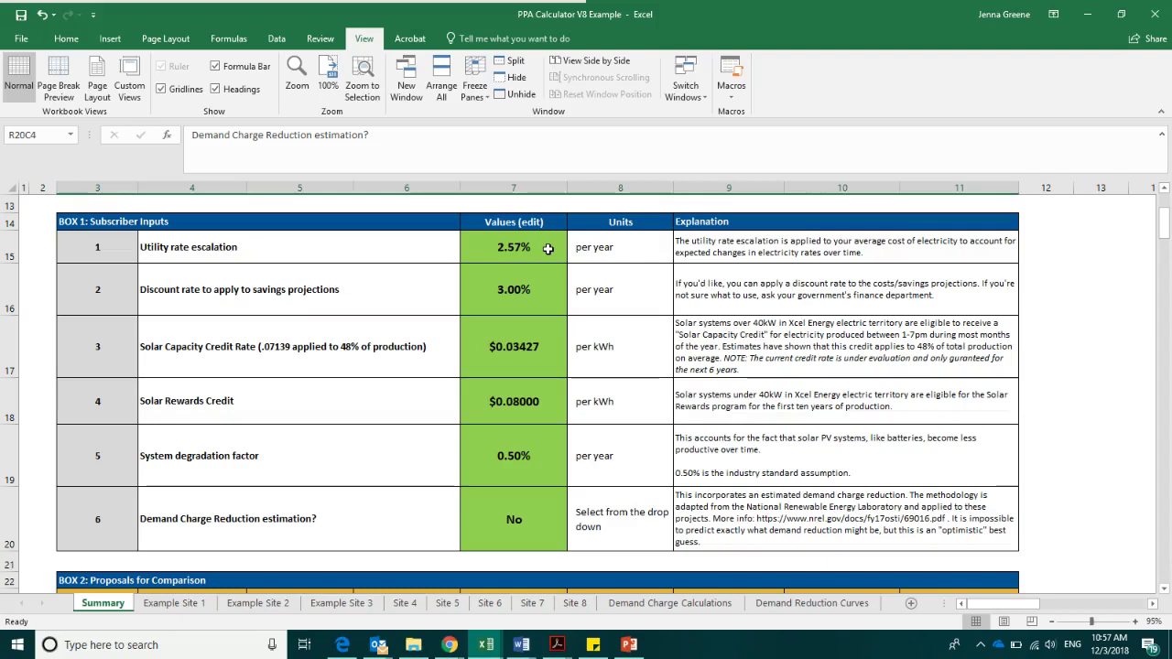
{"action": "left_click", "coordinate": [521, 248]}
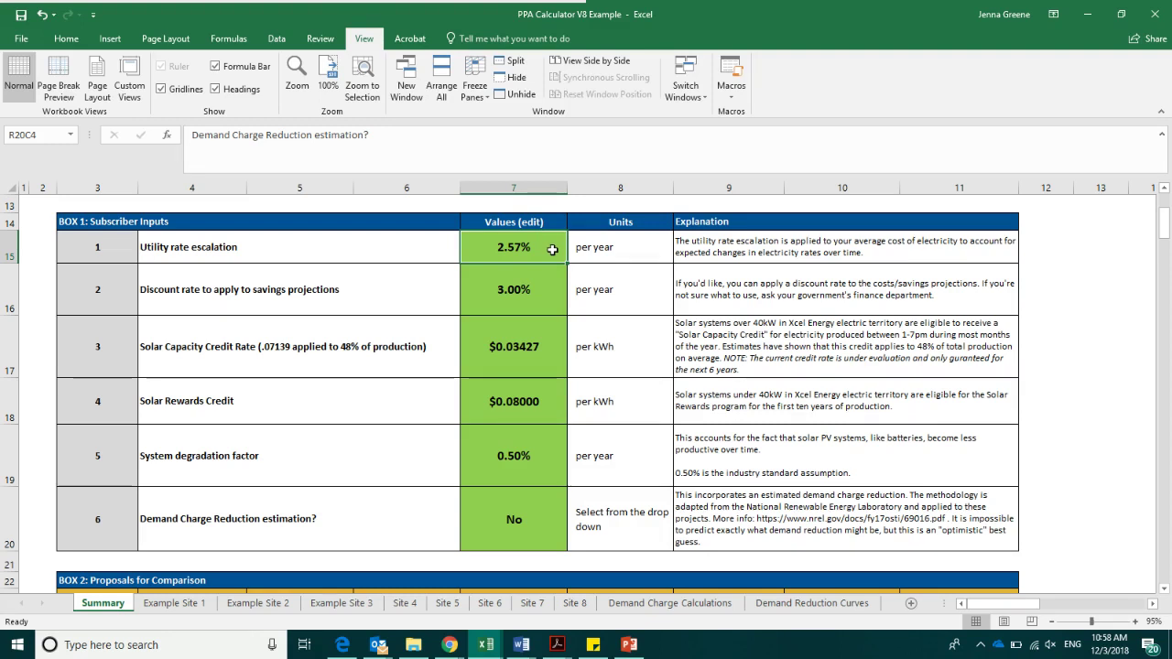
{"action": "left_click", "coordinate": [555, 283]}
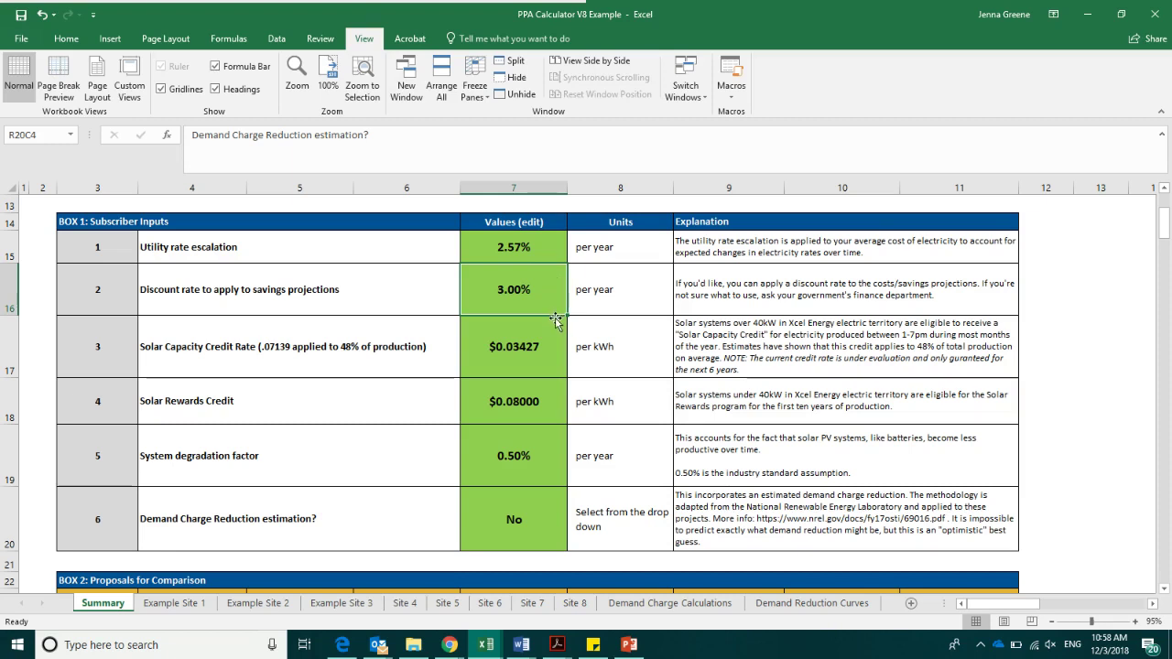
{"action": "left_click", "coordinate": [557, 344]}
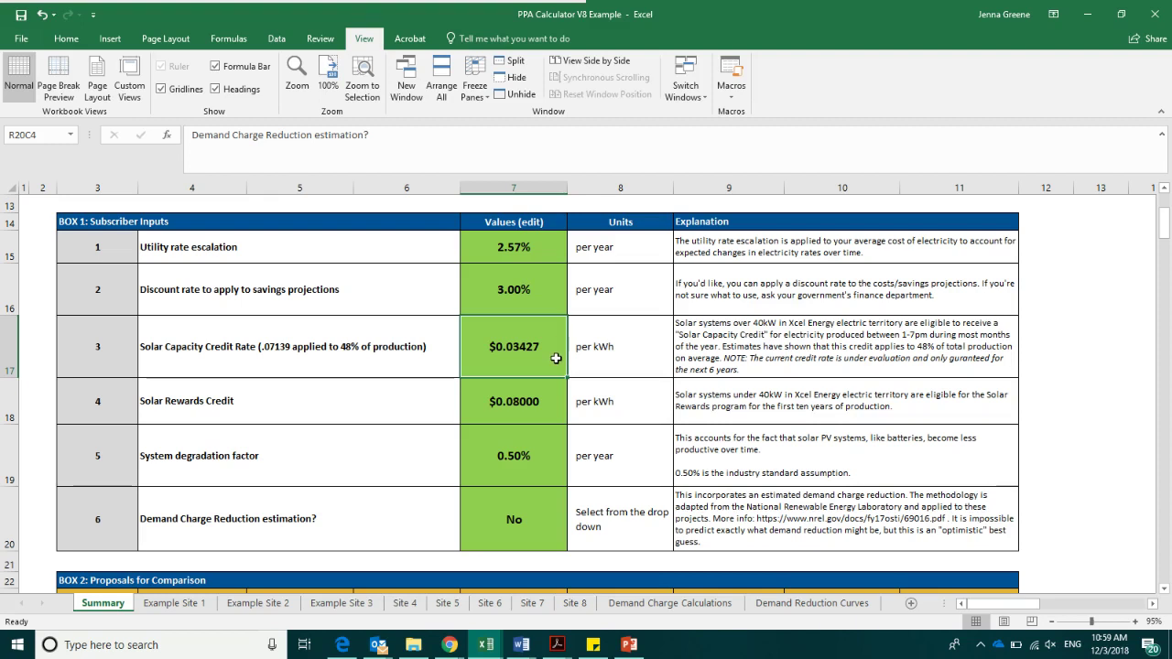
{"action": "left_click", "coordinate": [556, 395]}
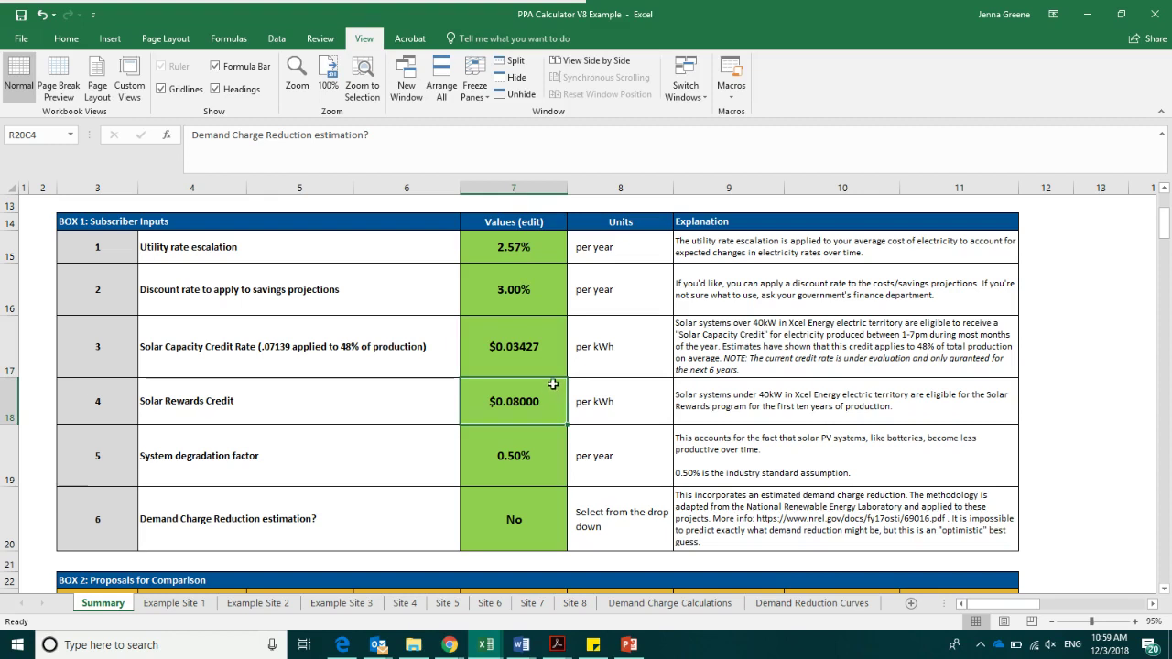
Check how the Solar Capacity Credit Rate applies year by year on the Example Site 2 sheet and return to the Summary sheet
{"action": "left_click", "coordinate": [554, 362]}
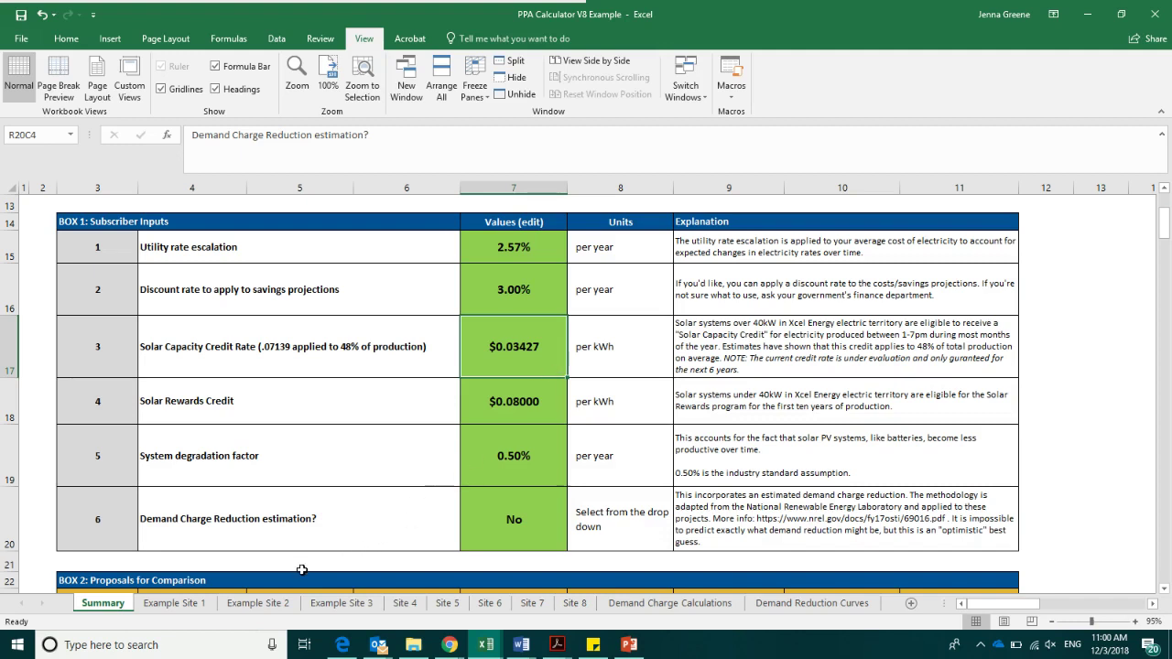
{"action": "left_click", "coordinate": [284, 606]}
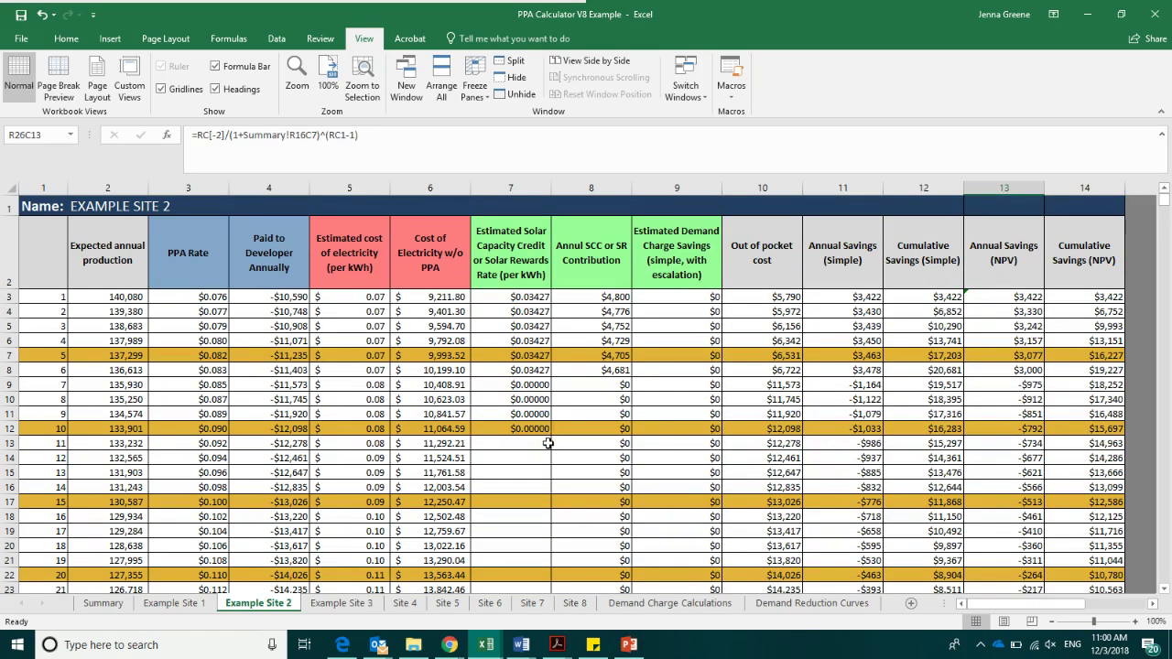
{"action": "left_click", "coordinate": [111, 607]}
Review the Solar Rewards Credit, the system degradation factor and the Demand Charge Reduction explanation in Box 1
{"action": "left_click", "coordinate": [556, 411]}
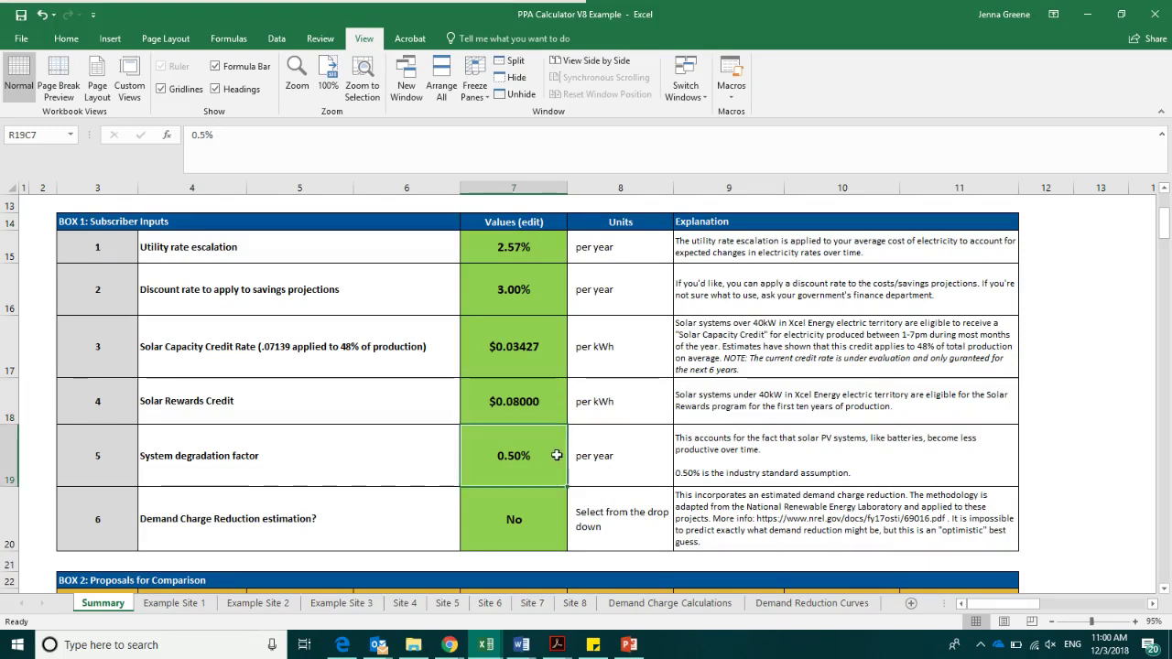
{"action": "left_click", "coordinate": [557, 455]}
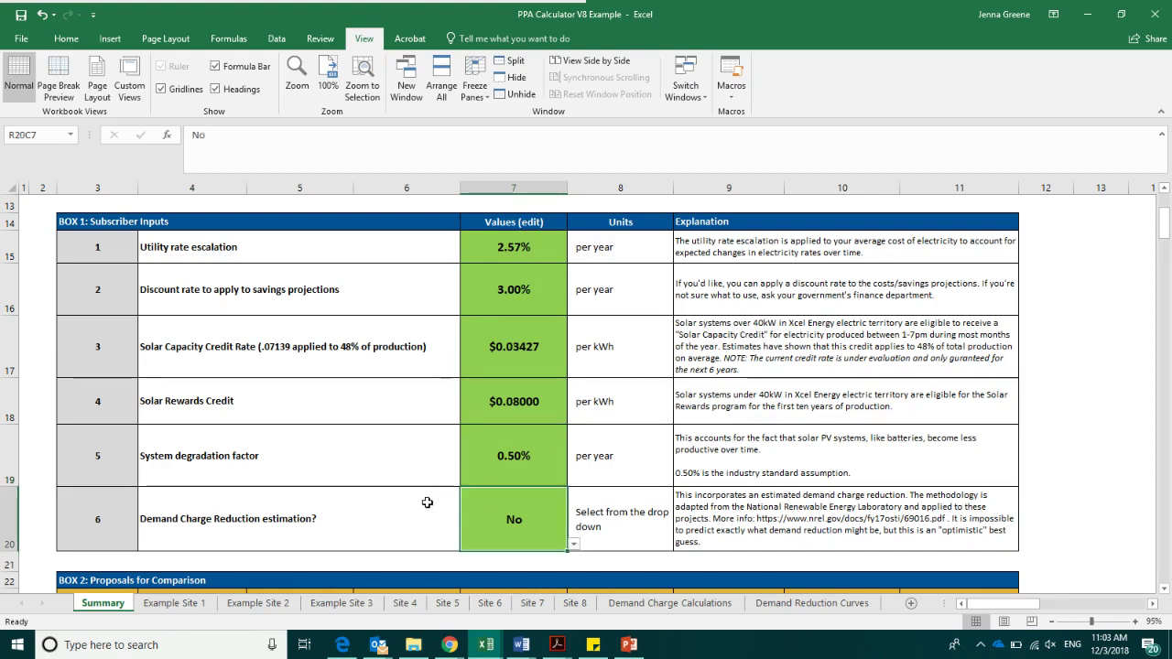
{"action": "left_click", "coordinate": [422, 504]}
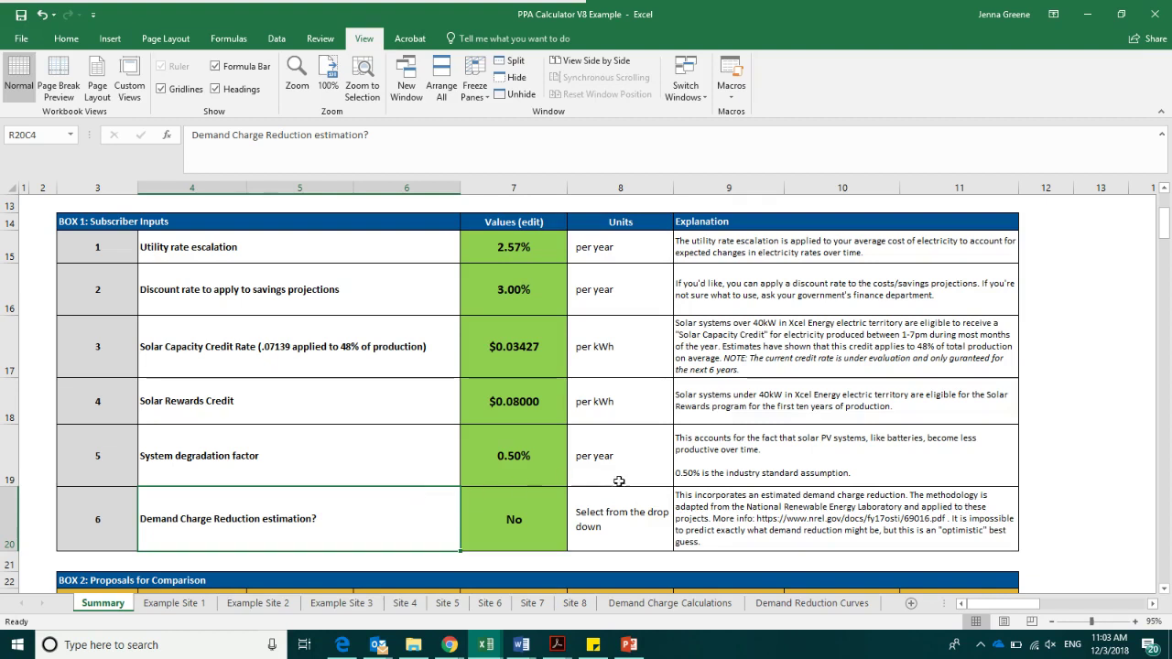
{"action": "left_click", "coordinate": [784, 542]}
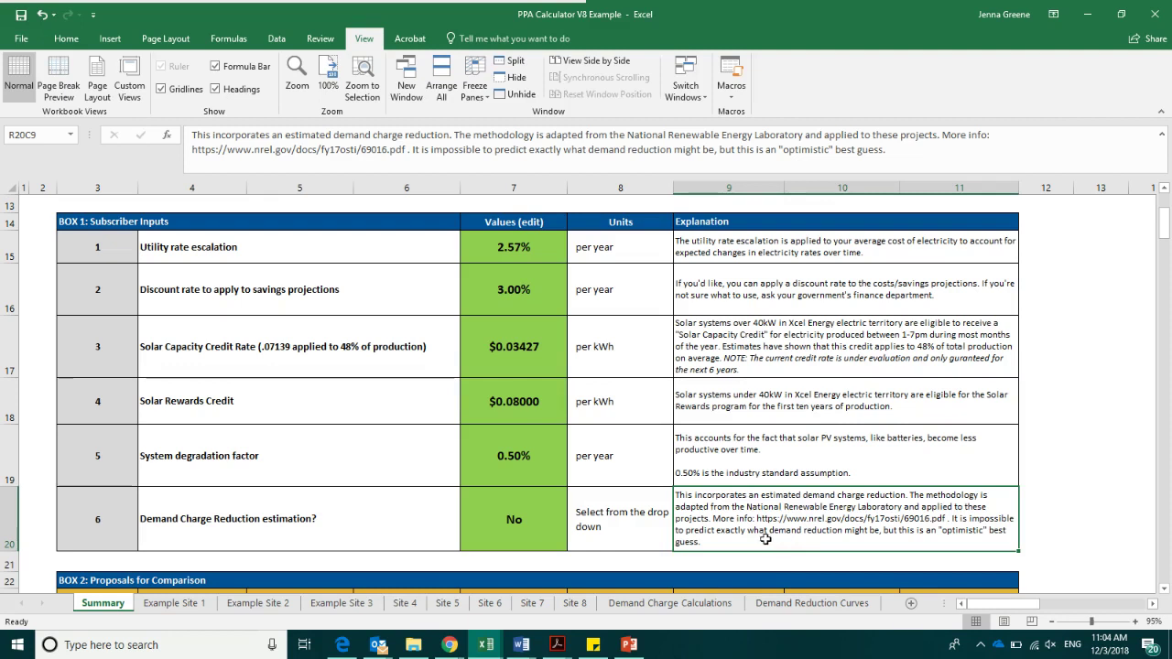
Switch the Demand Charge Reduction estimation in Box 1 to Yes and back to No
{"action": "left_click", "coordinate": [556, 519]}
{"action": "left_click", "coordinate": [573, 545]}
{"action": "left_click", "coordinate": [561, 556]}
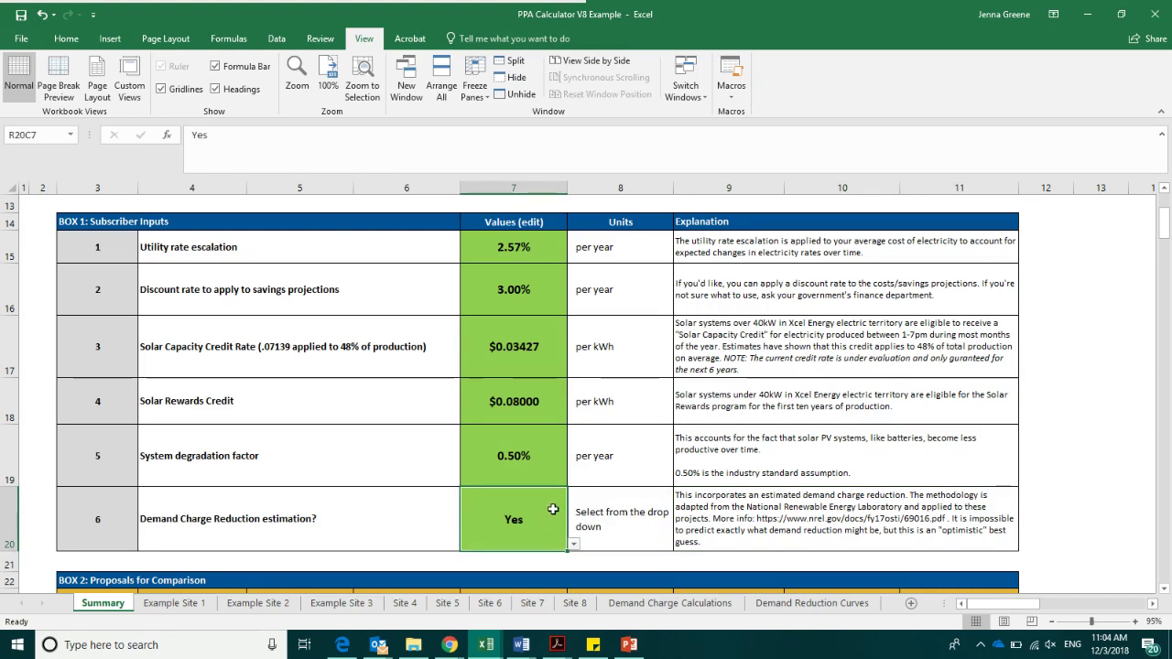
{"action": "left_click", "coordinate": [573, 544]}
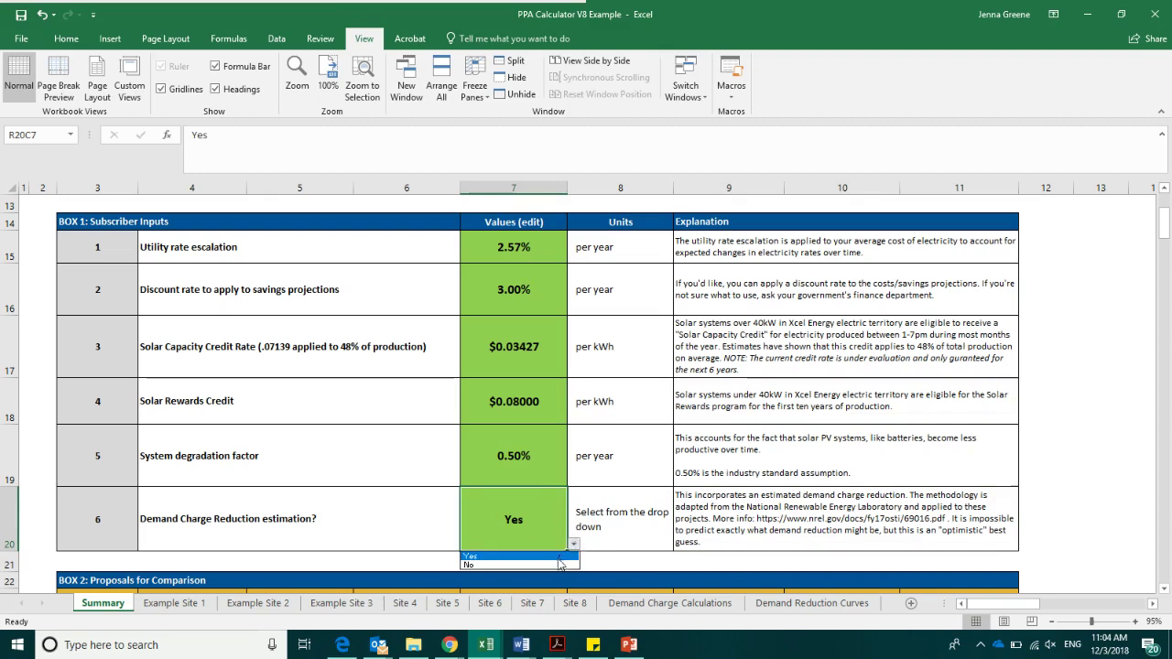
{"action": "left_click", "coordinate": [556, 565]}
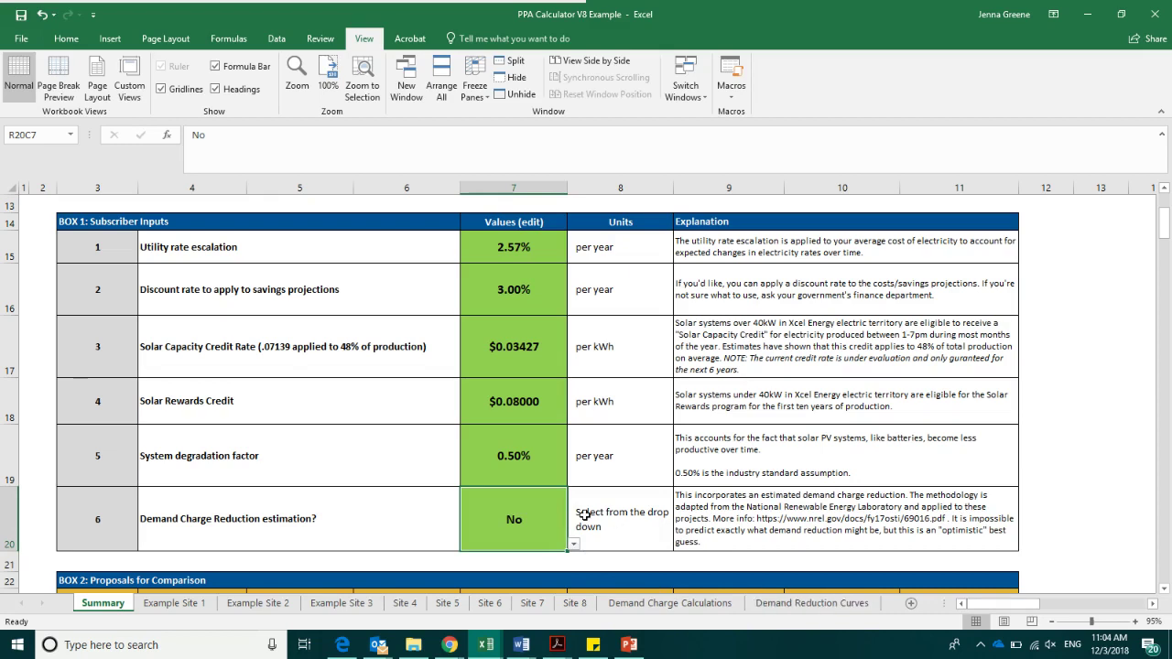
Examine the Box 2 proposals' electricity rate schedule options for Example Site 1 and the system sizes of the first two sites
{"action": "scroll", "coordinate": [584, 514], "scroll_direction": "down", "scroll_amount": 3}
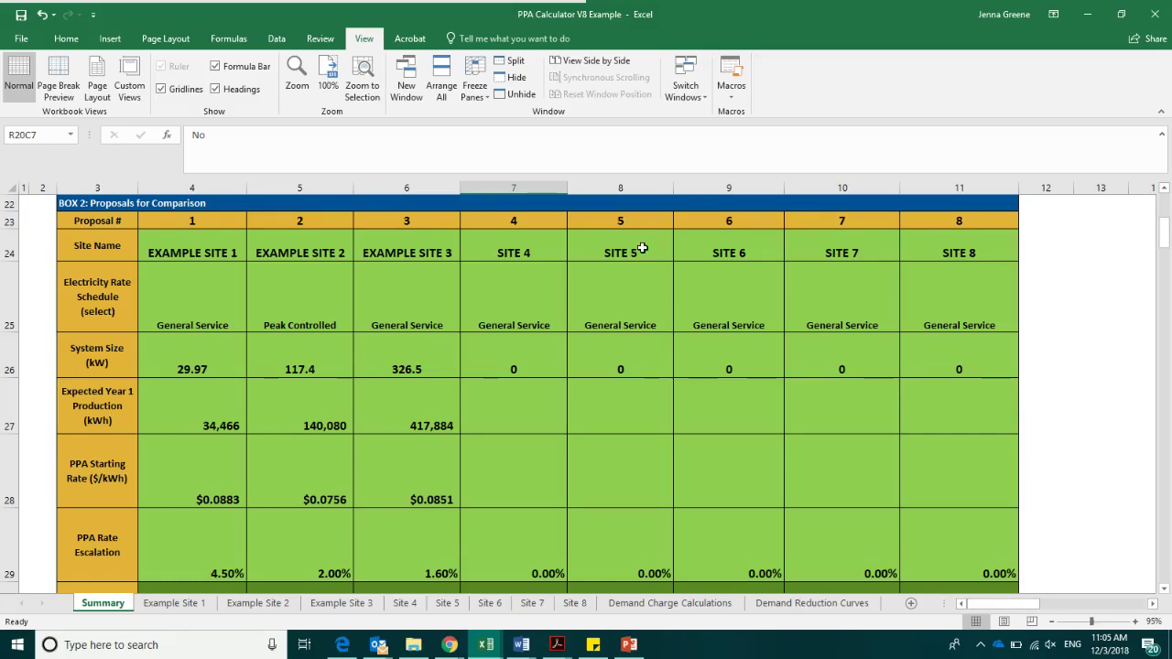
{"action": "left_click", "coordinate": [232, 290]}
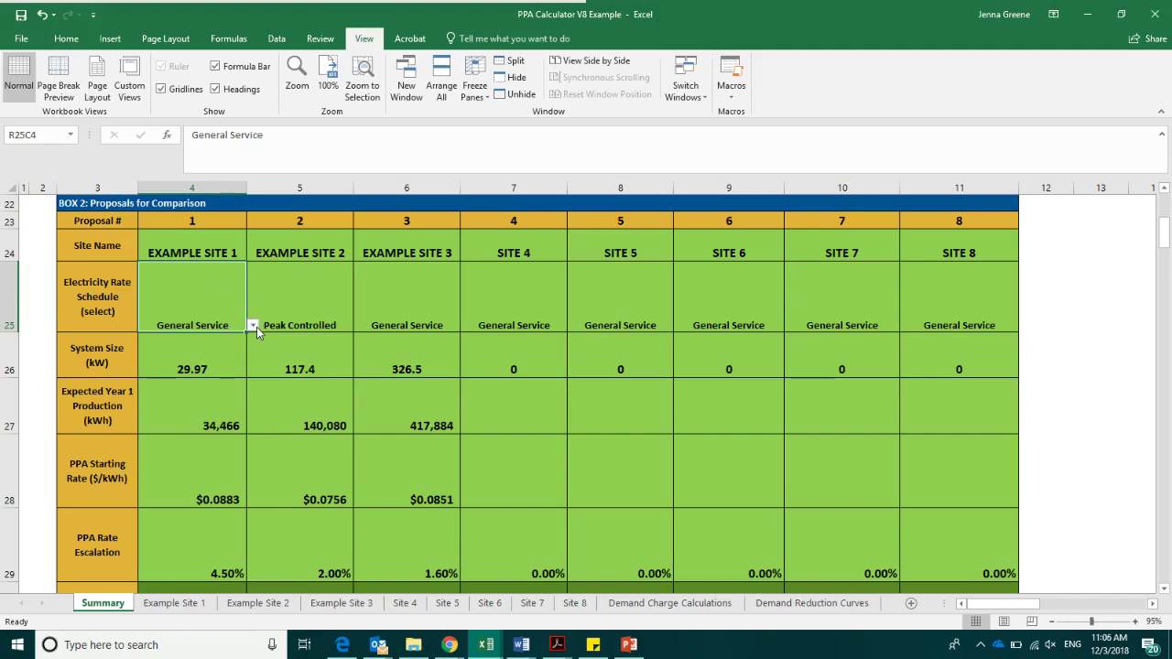
{"action": "left_click", "coordinate": [253, 325]}
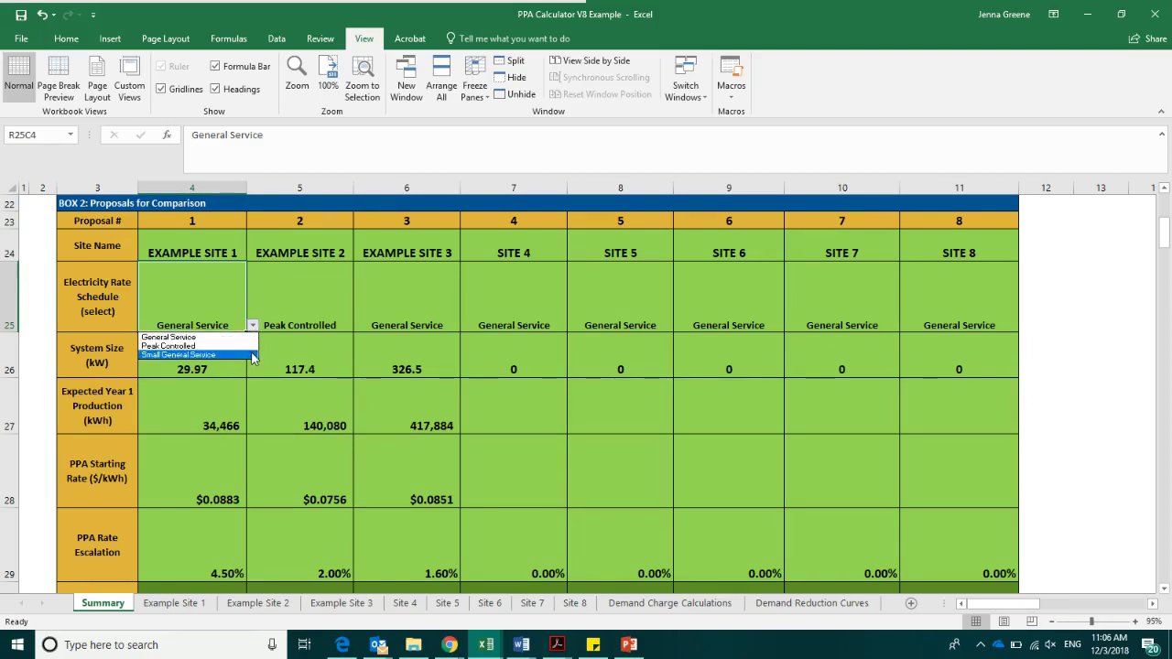
{"action": "key", "text": "Escape"}
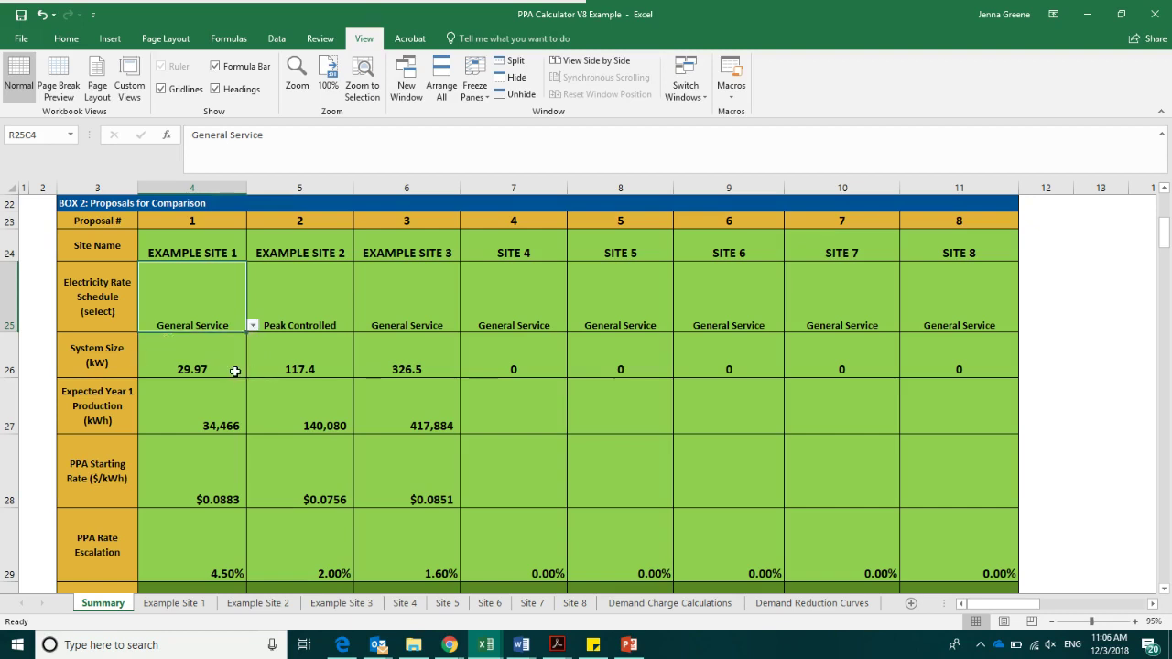
{"action": "left_click", "coordinate": [234, 370]}
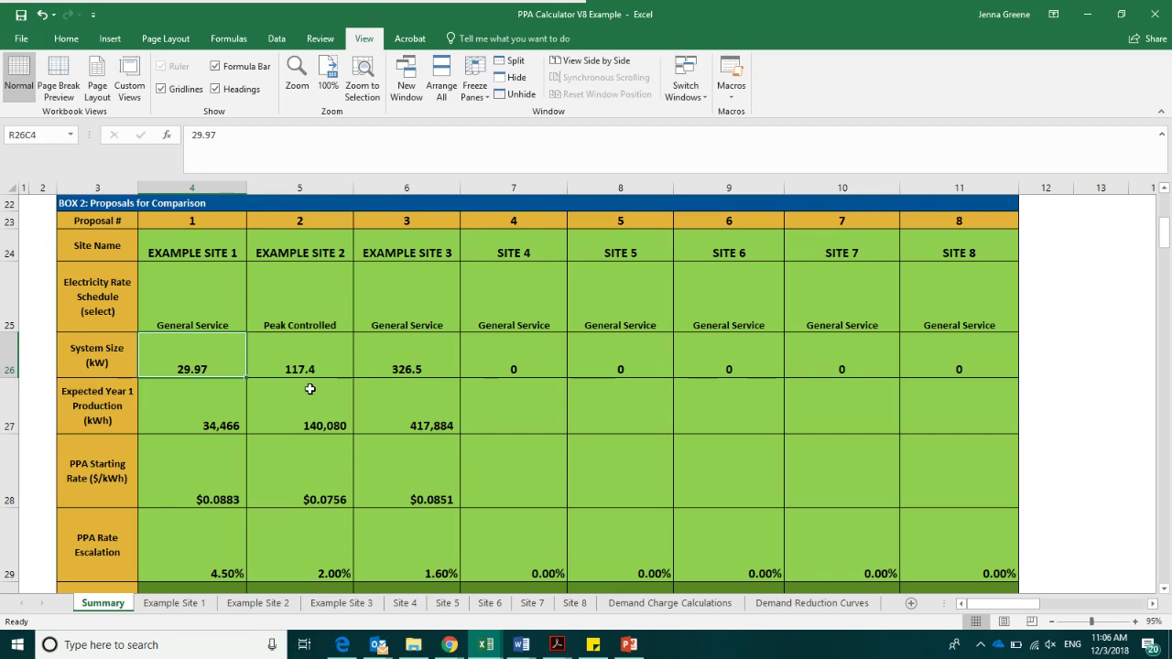
{"action": "left_click", "coordinate": [338, 363]}
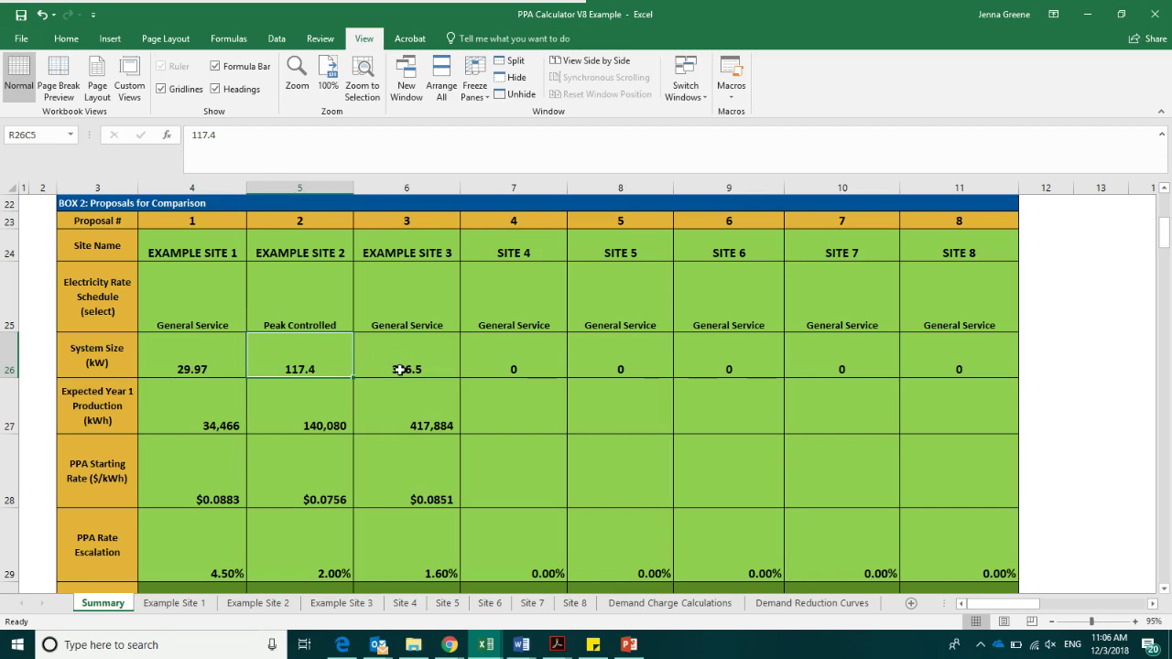
Examine Example Site 1's expected production, PPA starting rate, rate escalation, estimated demand charge reduction, PPA term and production guarantee in Box 2
{"action": "left_click", "coordinate": [161, 411]}
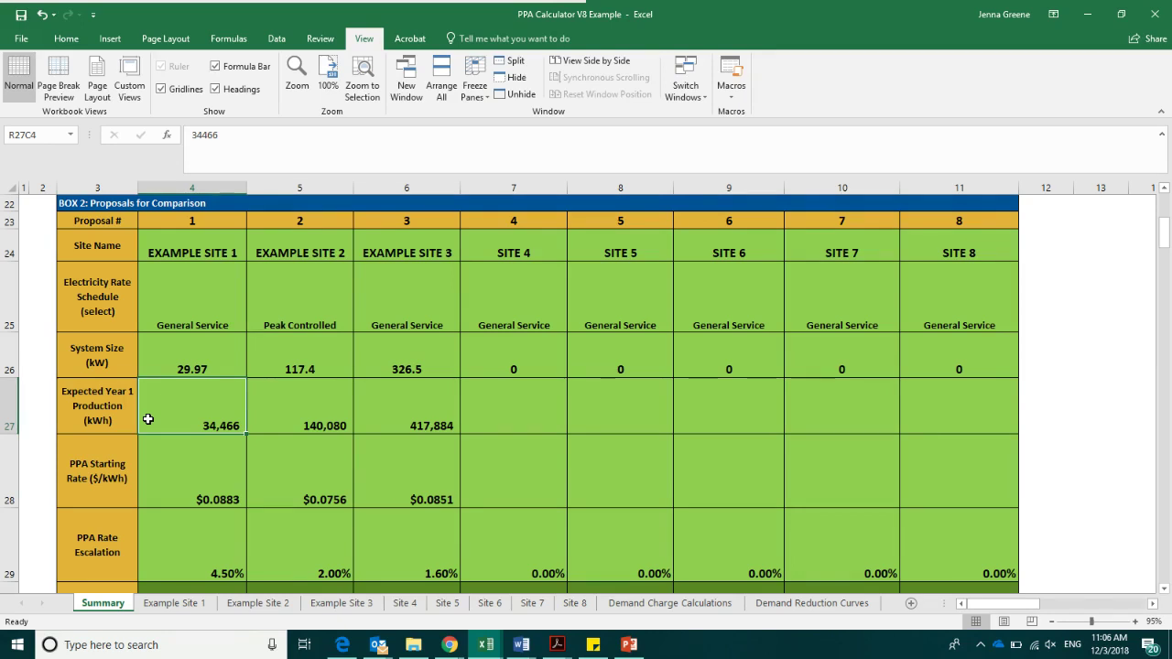
{"action": "left_click", "coordinate": [158, 453]}
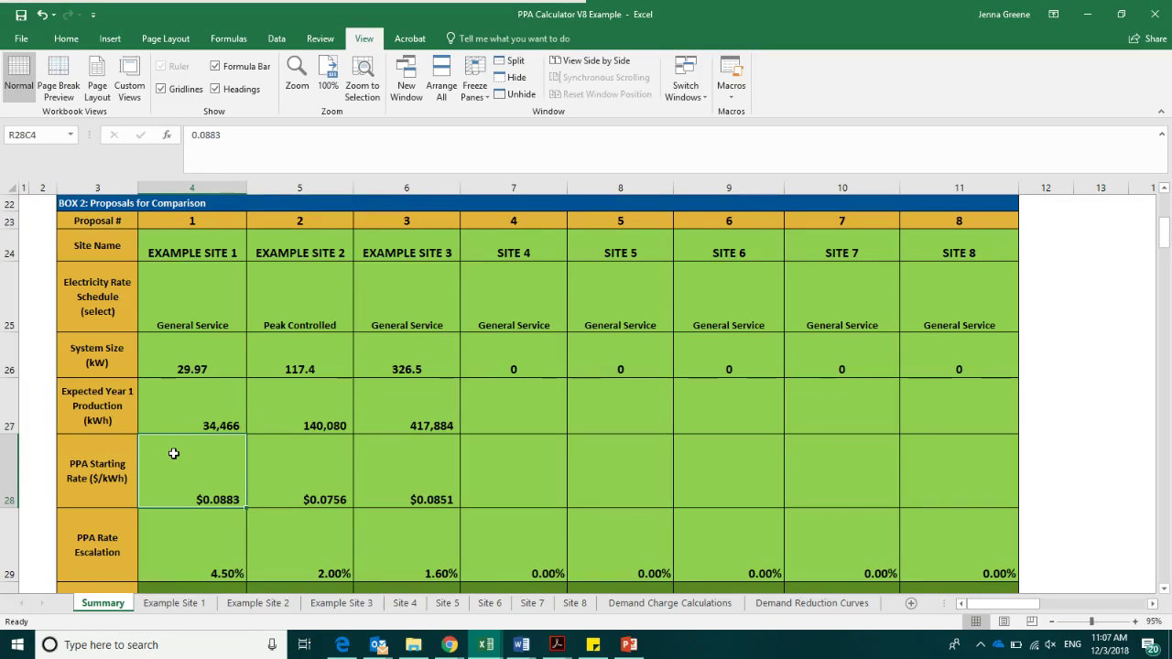
{"action": "left_click", "coordinate": [173, 550]}
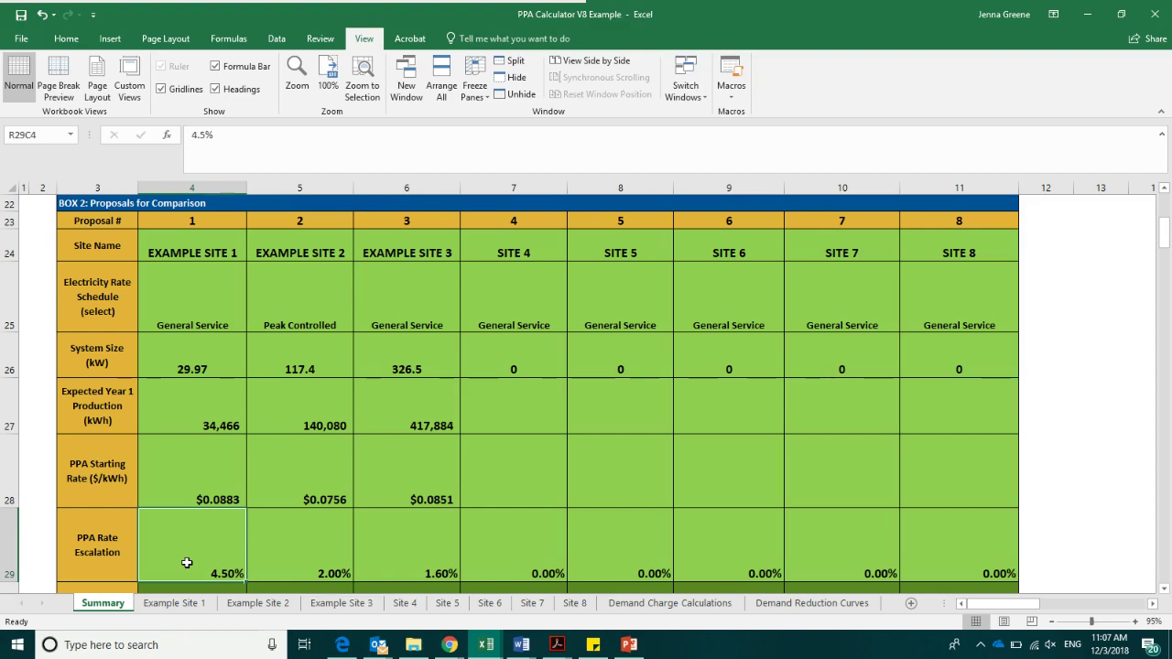
{"action": "scroll", "coordinate": [186, 562], "scroll_direction": "down", "scroll_amount": 1}
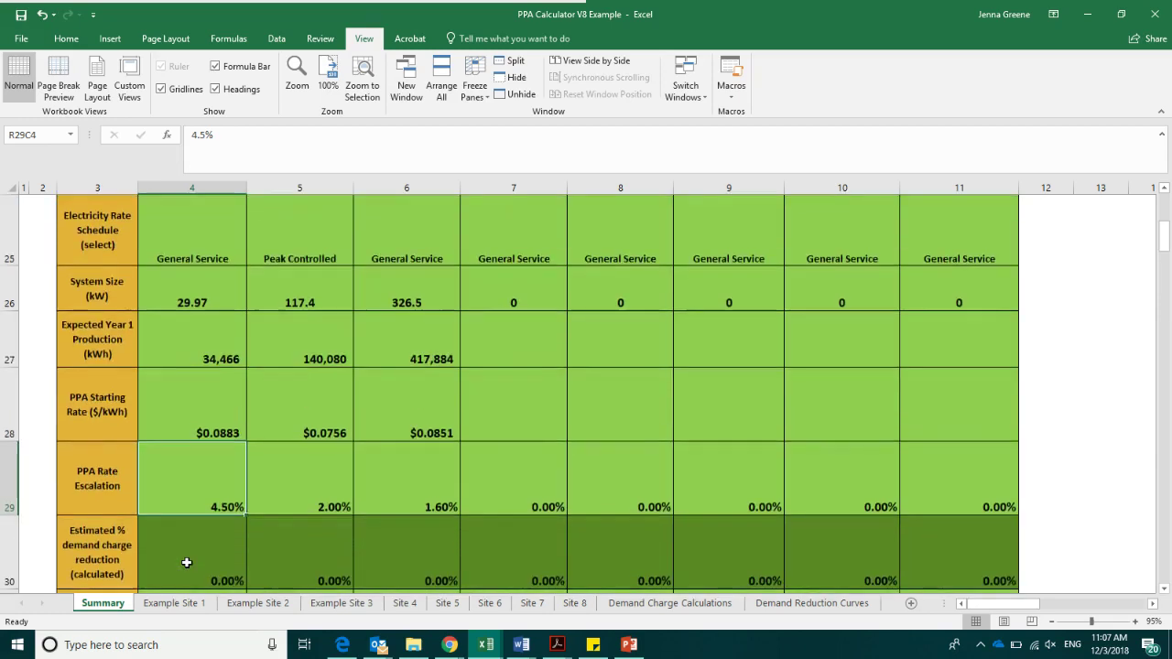
{"action": "scroll", "coordinate": [186, 562], "scroll_direction": "down", "scroll_amount": 1}
{"action": "left_click", "coordinate": [191, 380]}
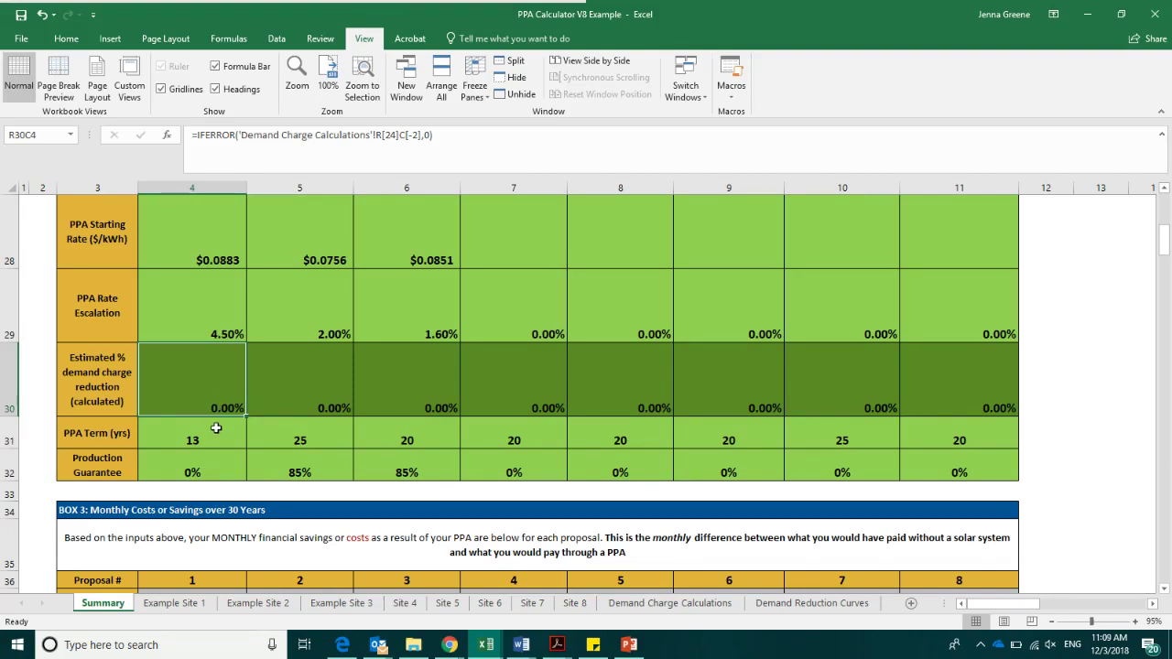
{"action": "left_click", "coordinate": [217, 427]}
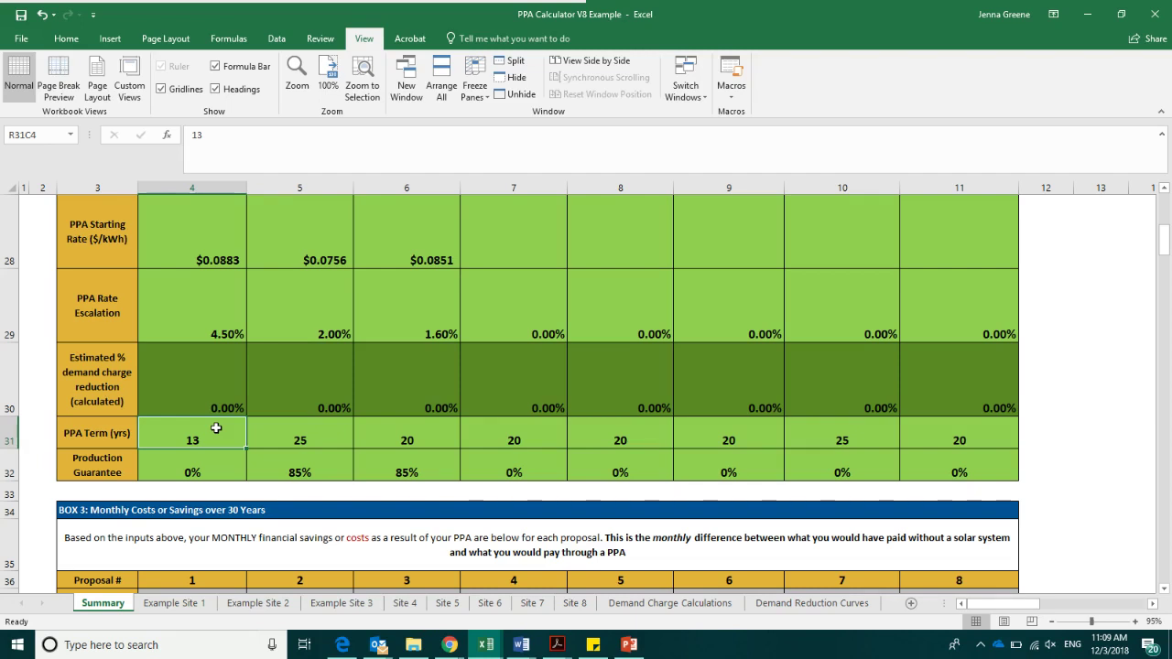
{"action": "left_click", "coordinate": [233, 473]}
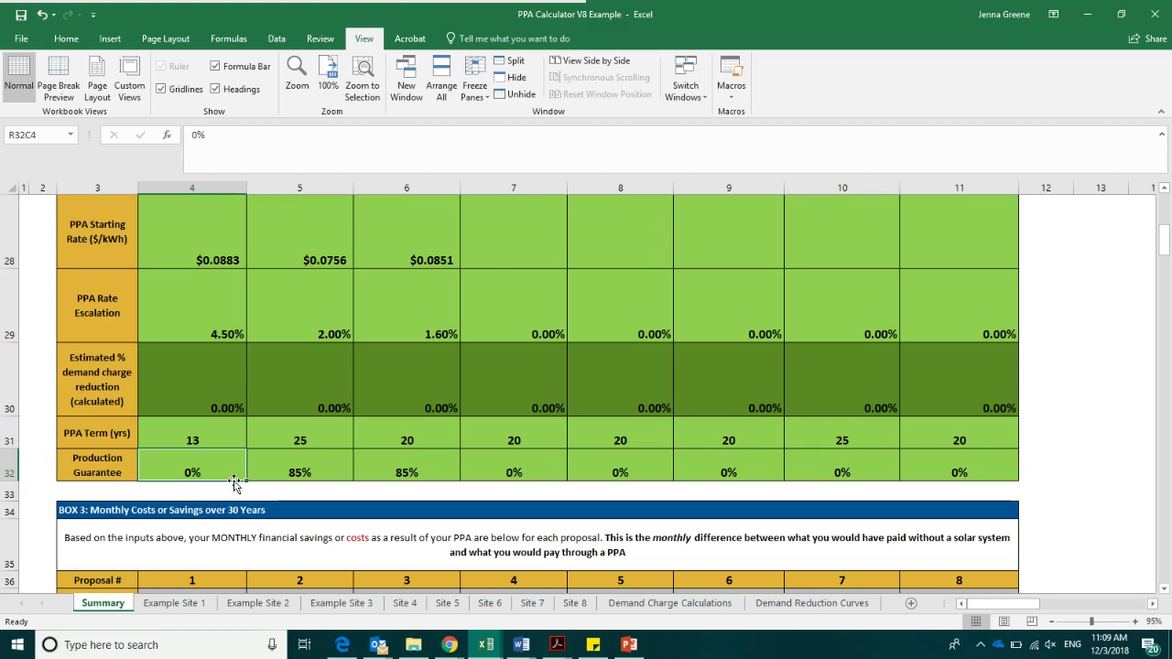
Review the monthly costs or savings in Box 3 and the cumulative costs or savings in Box 4 for each proposal
{"action": "scroll", "coordinate": [235, 483], "scroll_direction": "down", "scroll_amount": 1}
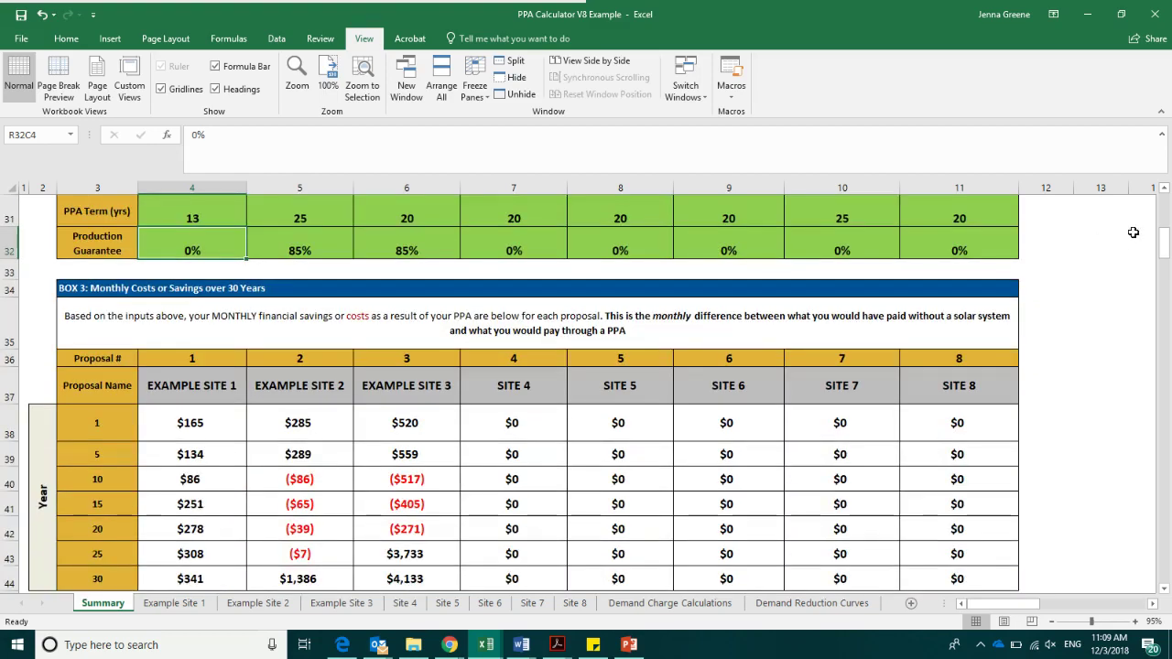
{"action": "left_click_drag", "start_coordinate": [1167, 243], "coordinate": [1168, 241]}
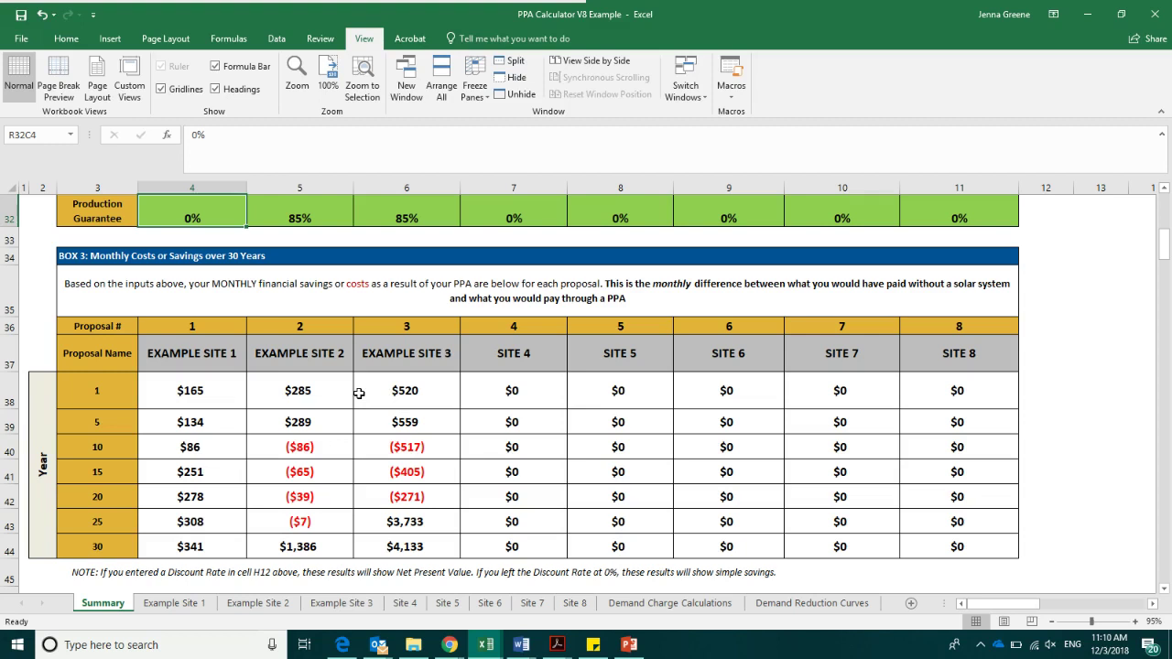
{"action": "scroll", "coordinate": [359, 393], "scroll_direction": "down", "scroll_amount": 4}
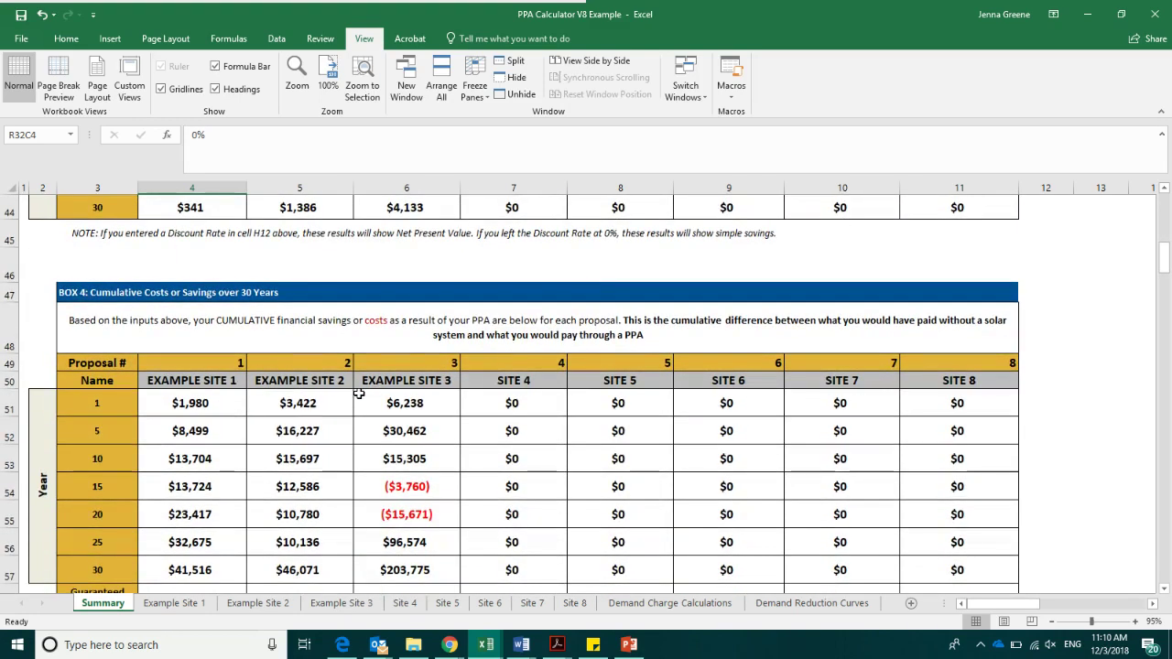
{"action": "scroll", "coordinate": [359, 393], "scroll_direction": "down", "scroll_amount": 1}
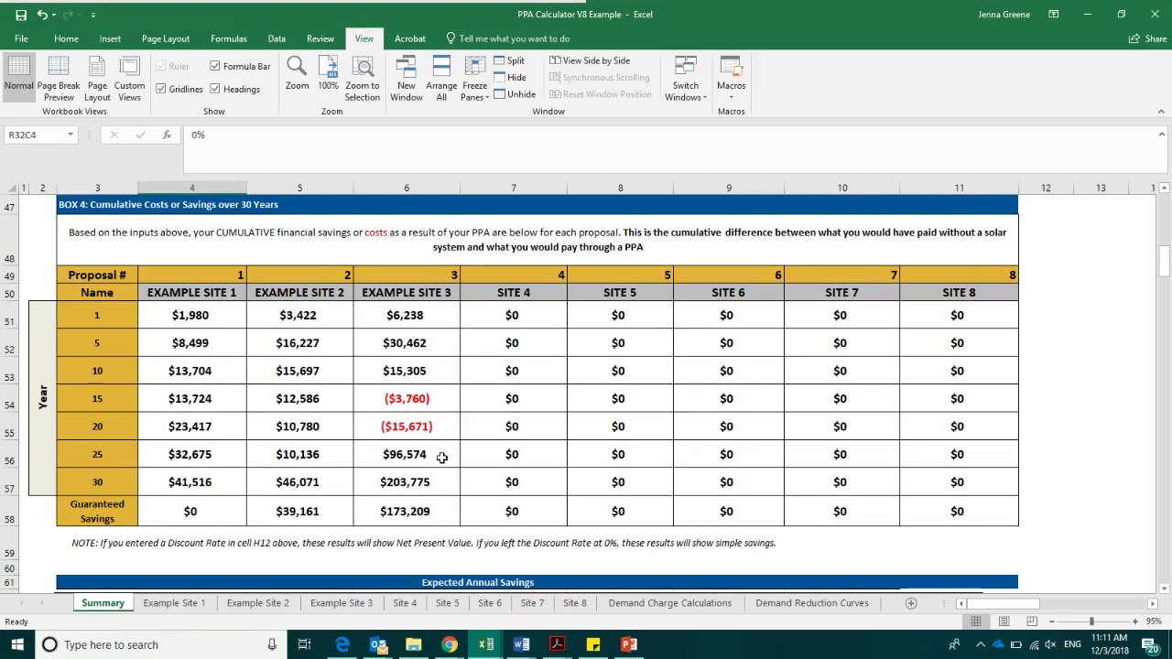
Examine the Expected Annual Savings graph below Box 4 and open the Example Site 1 sheet with its yearly calculations
{"action": "scroll", "coordinate": [441, 456], "scroll_direction": "down", "scroll_amount": 1}
{"action": "scroll", "coordinate": [441, 457], "scroll_direction": "down", "scroll_amount": 1}
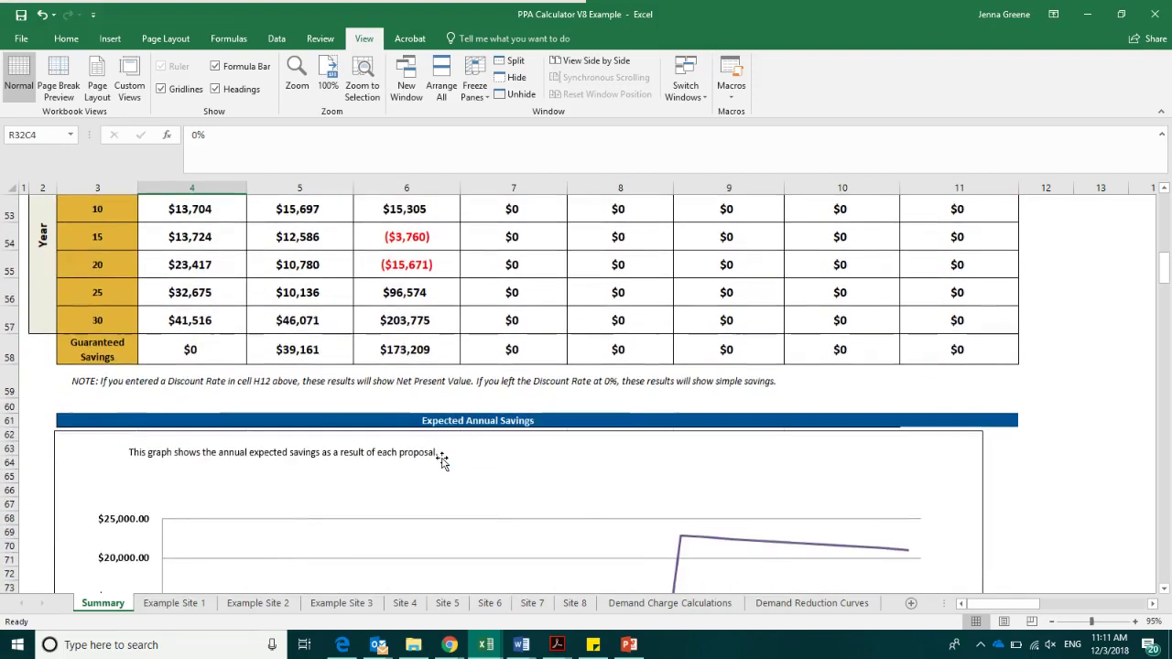
{"action": "scroll", "coordinate": [441, 460], "scroll_direction": "down", "scroll_amount": 2}
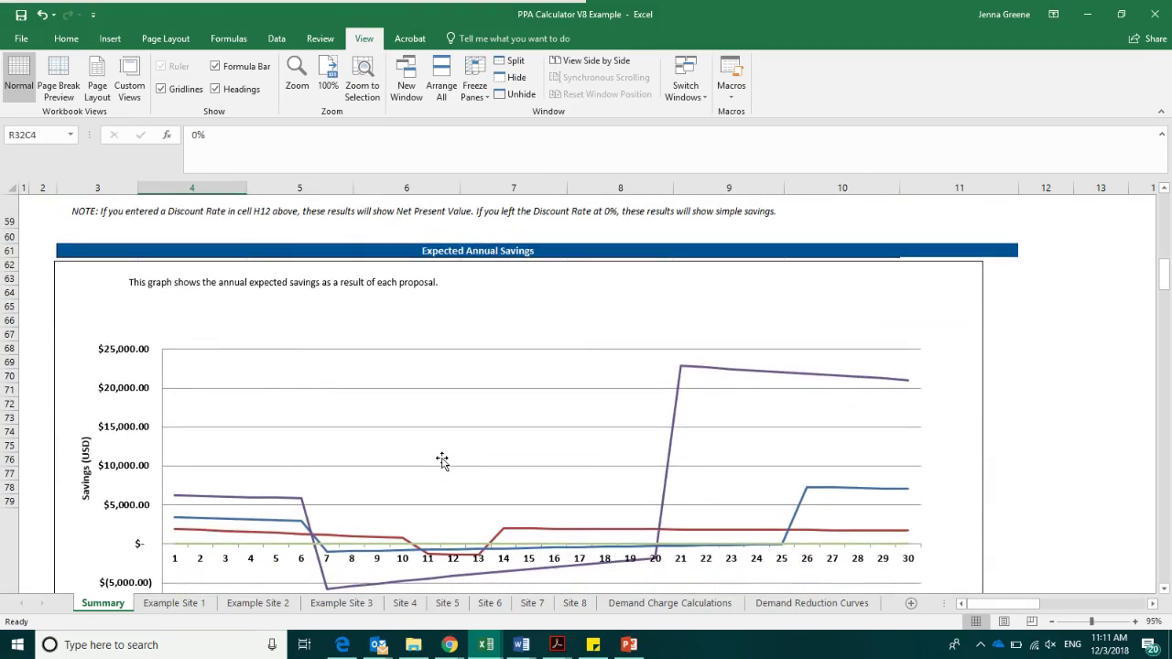
{"action": "scroll", "coordinate": [441, 461], "scroll_direction": "down", "scroll_amount": 1}
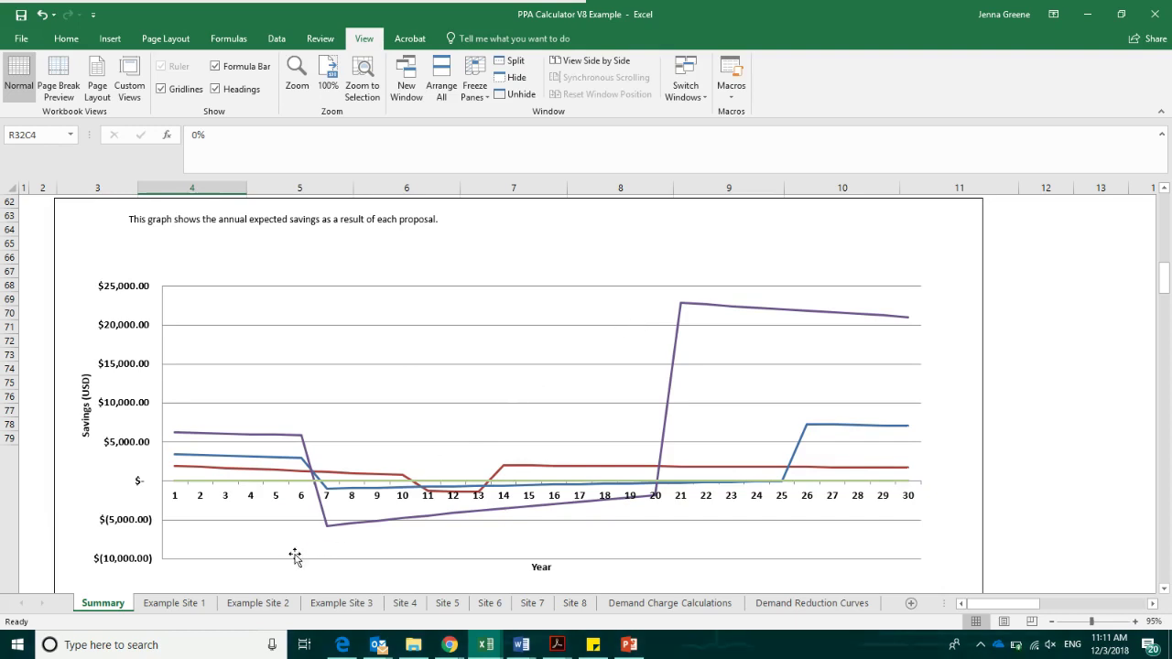
{"action": "left_click", "coordinate": [215, 605]}
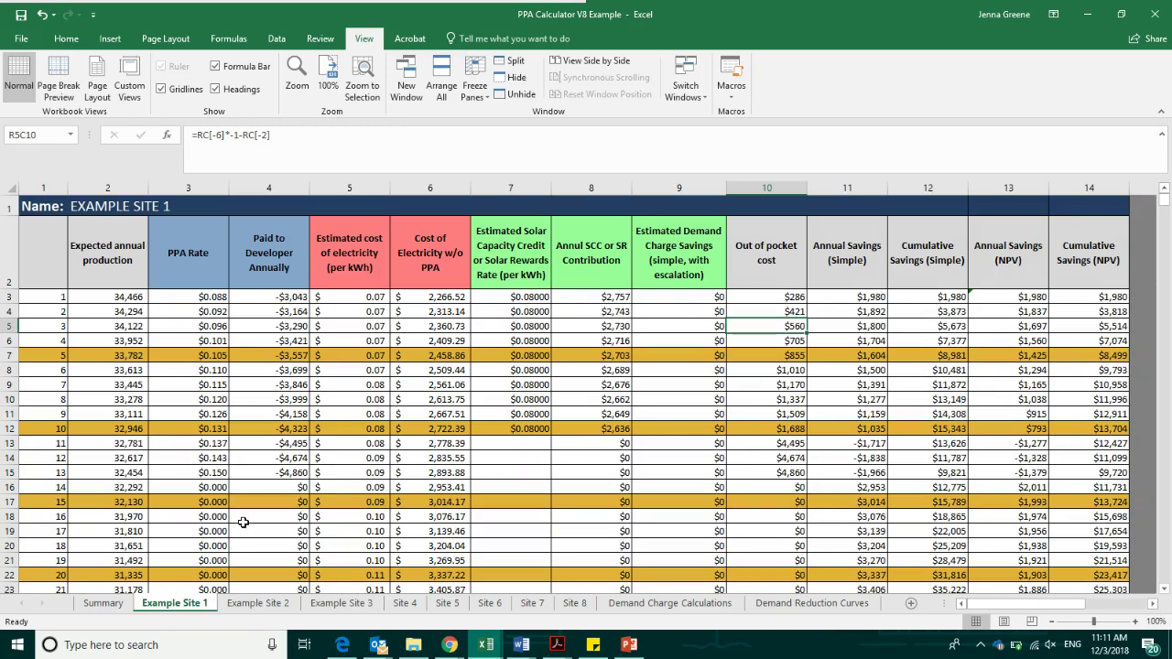